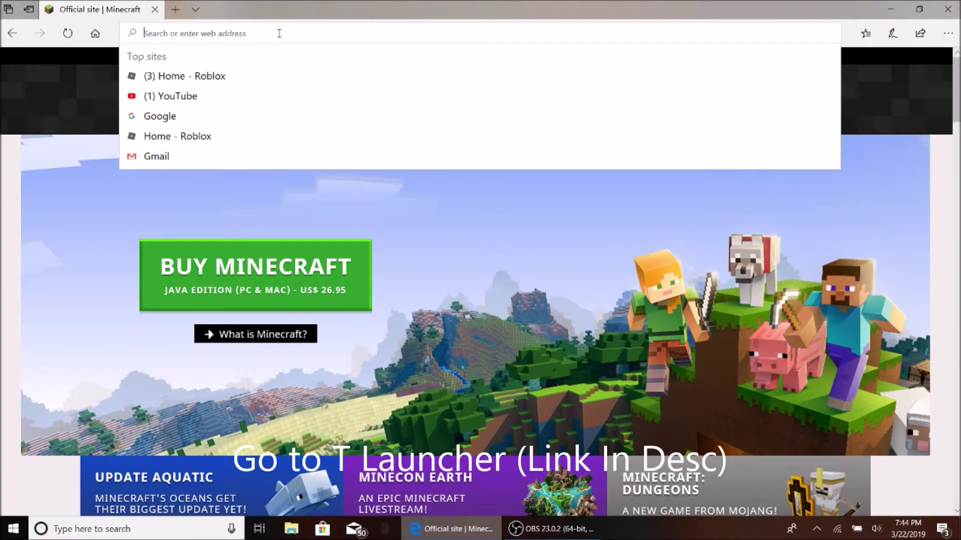
- Go to tlauncher.org and download and save the Windows version of the TLauncher installer
key("Return")
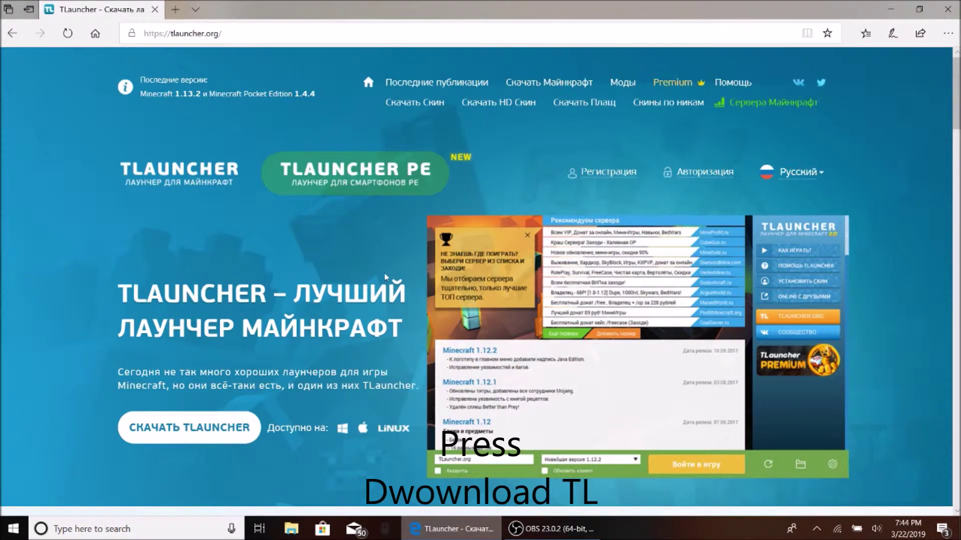
left_click(203, 440)
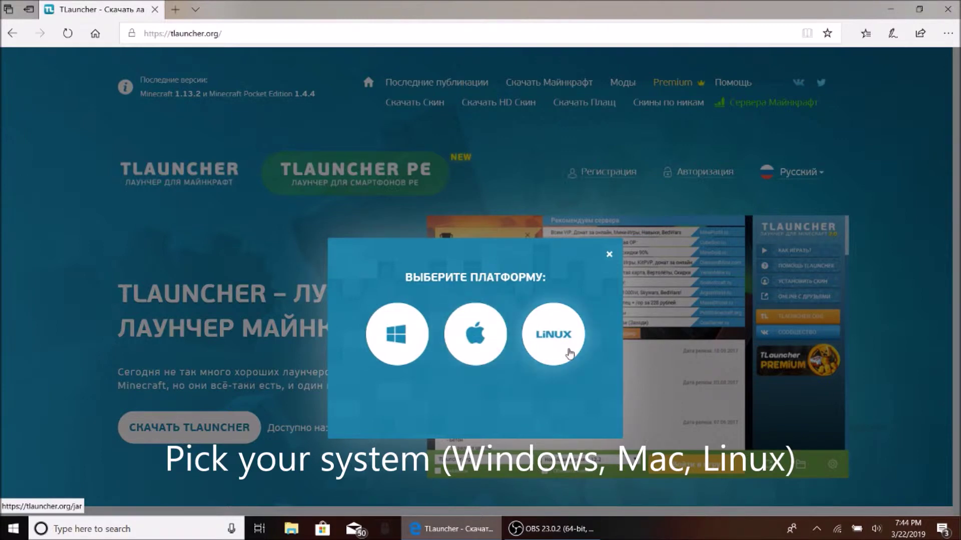
left_click(365, 349)
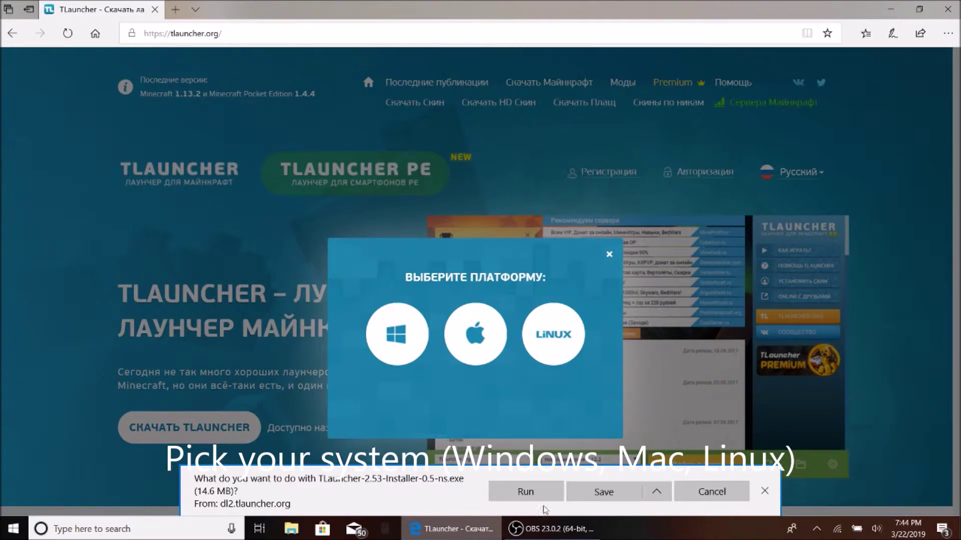
left_click(602, 488)
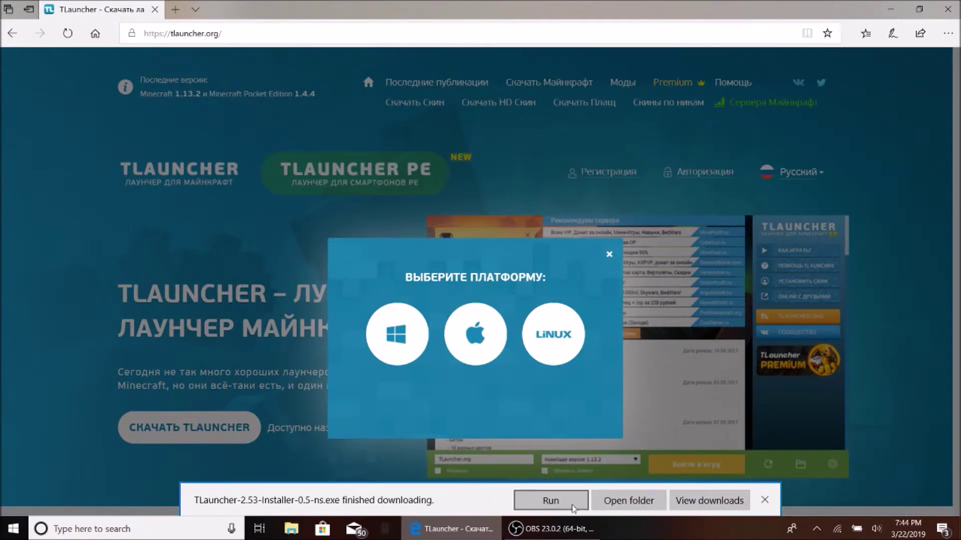
- Run the downloaded TLauncher installer, accept the license agreement and install to the default folder
left_click(554, 499)
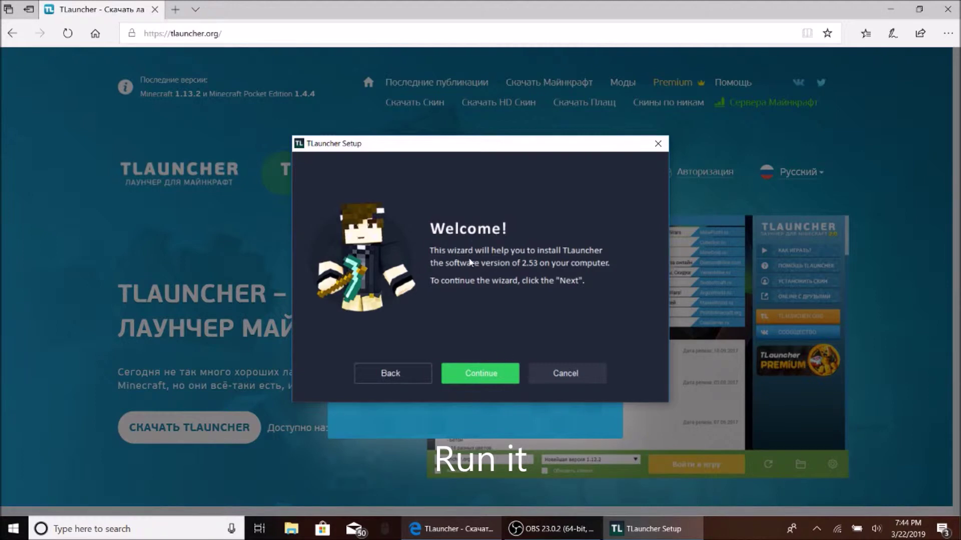
left_click(476, 372)
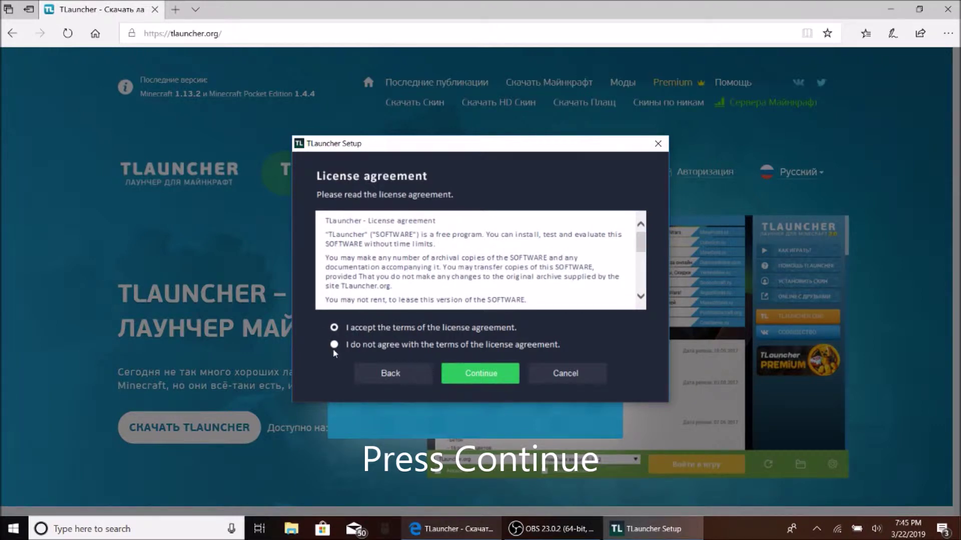
left_click(471, 377)
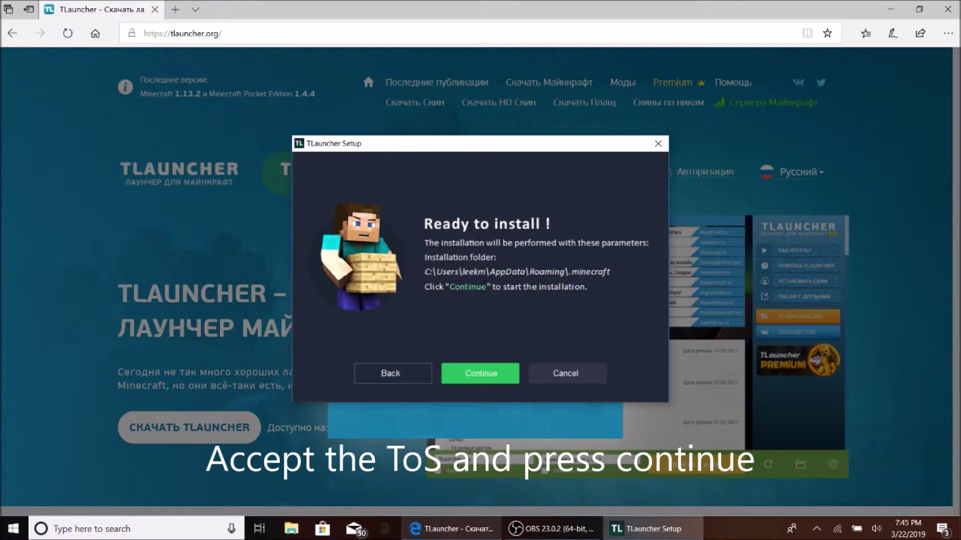
left_click(474, 376)
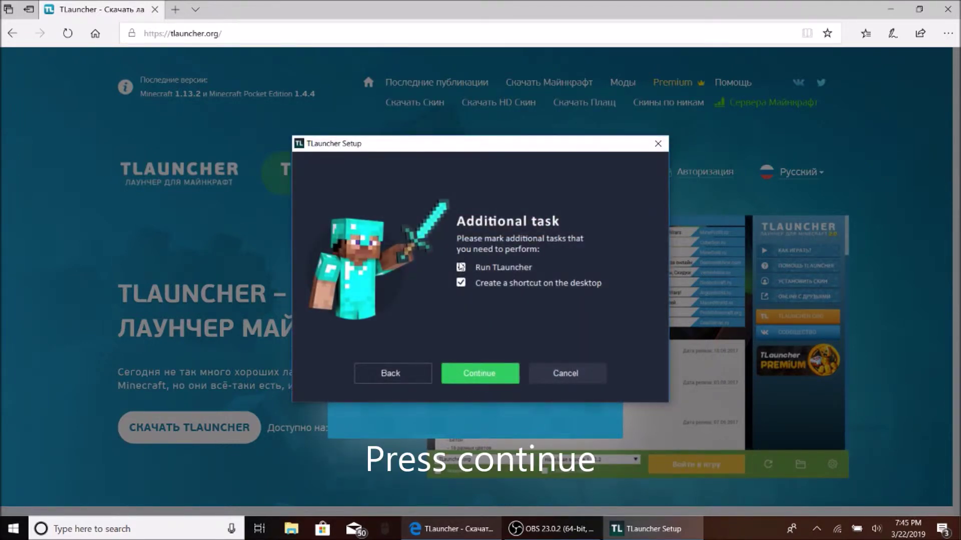
- Toggle the desktop shortcut and Run TLauncher options, and complete the setup
left_click(461, 282)
left_click(461, 267)
left_click(492, 374)
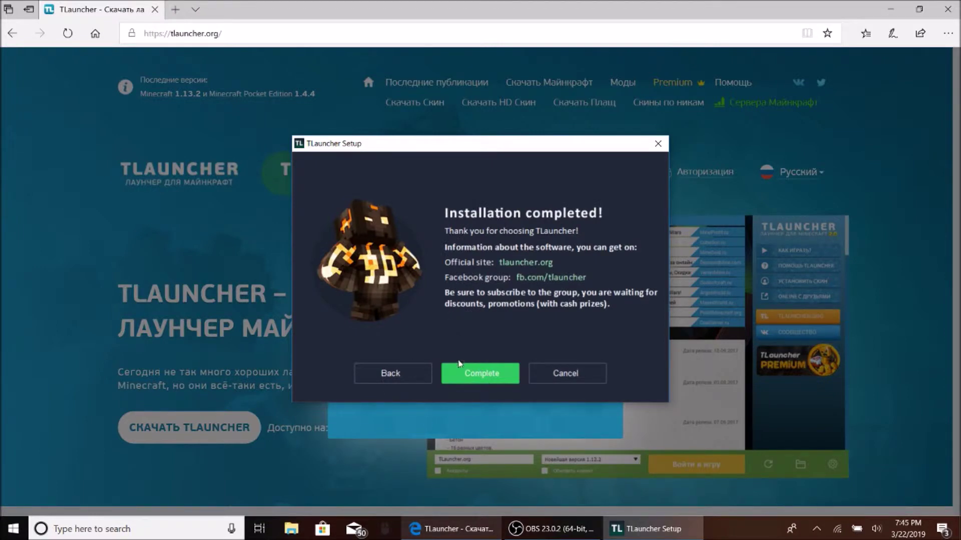
left_click(469, 376)
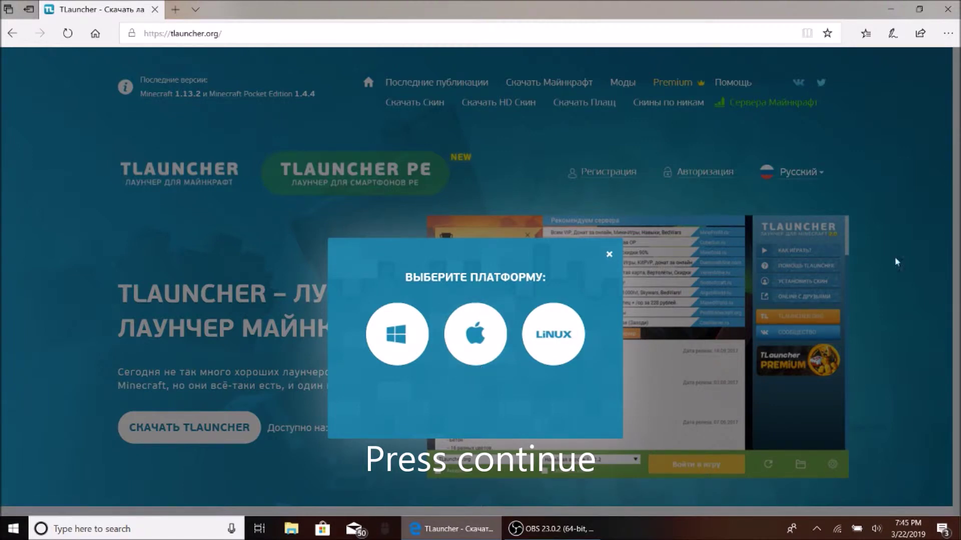
- Close the browser, open TLauncher from the desktop and enter the game with the latest release 1.13.2
left_click(947, 9)
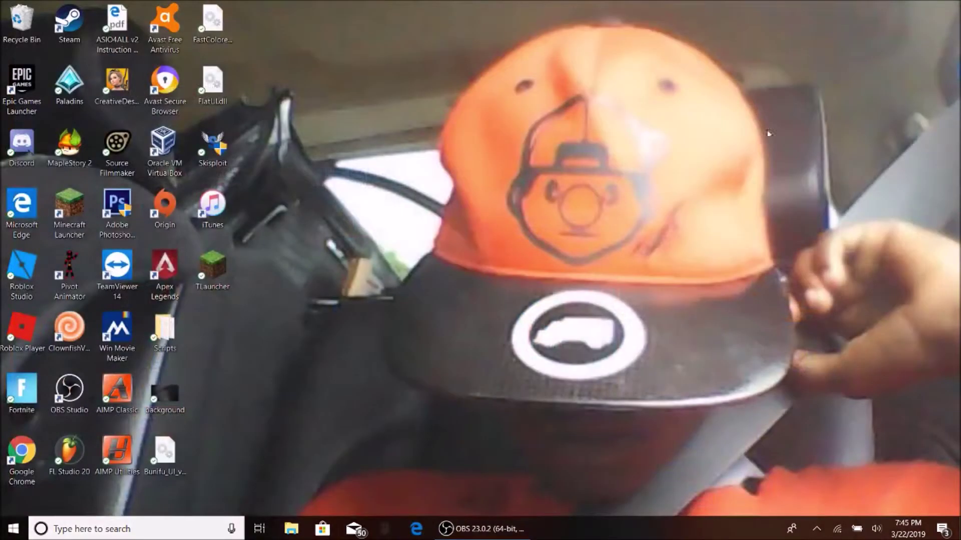
double_click(205, 275)
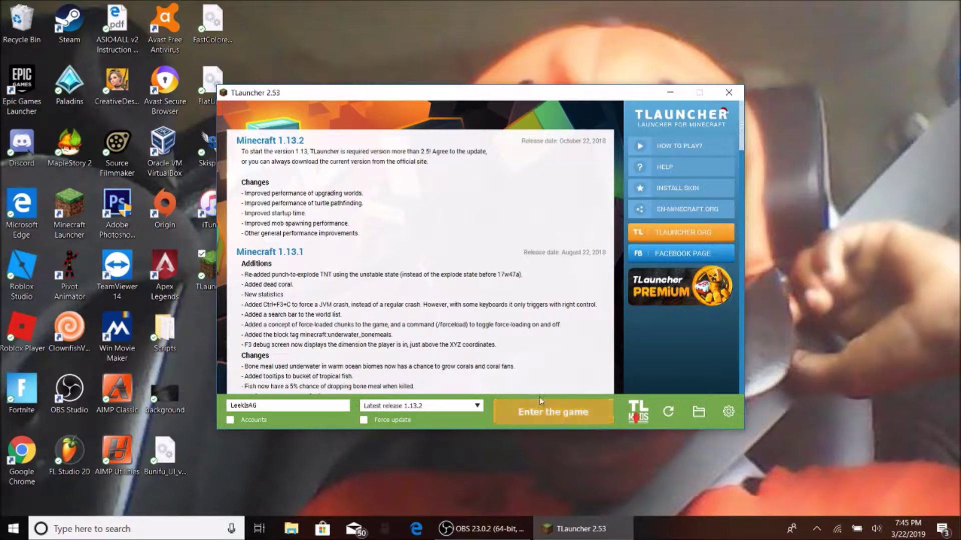
left_click(544, 412)
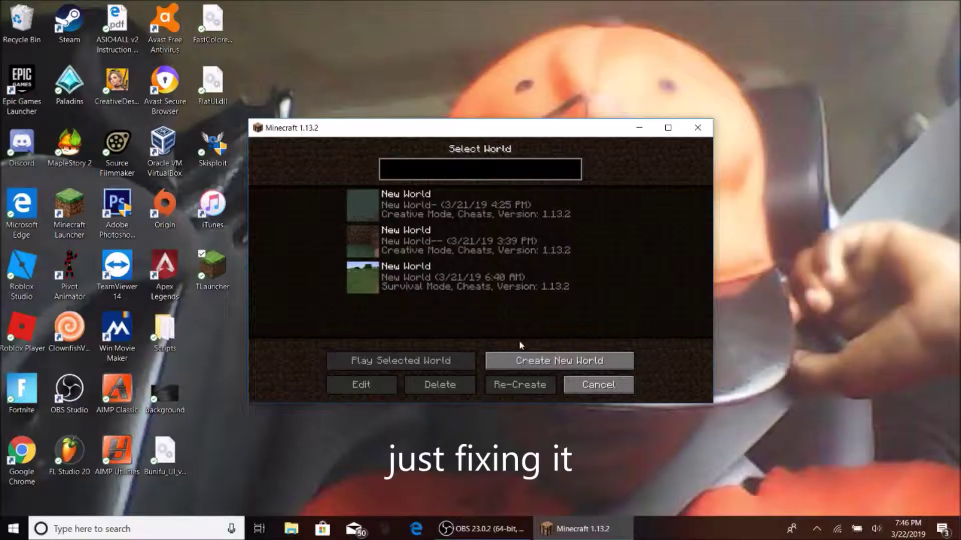
- Create a new singleplayer world, and run the /wild command on the multiplayer survival server
left_click(538, 362)
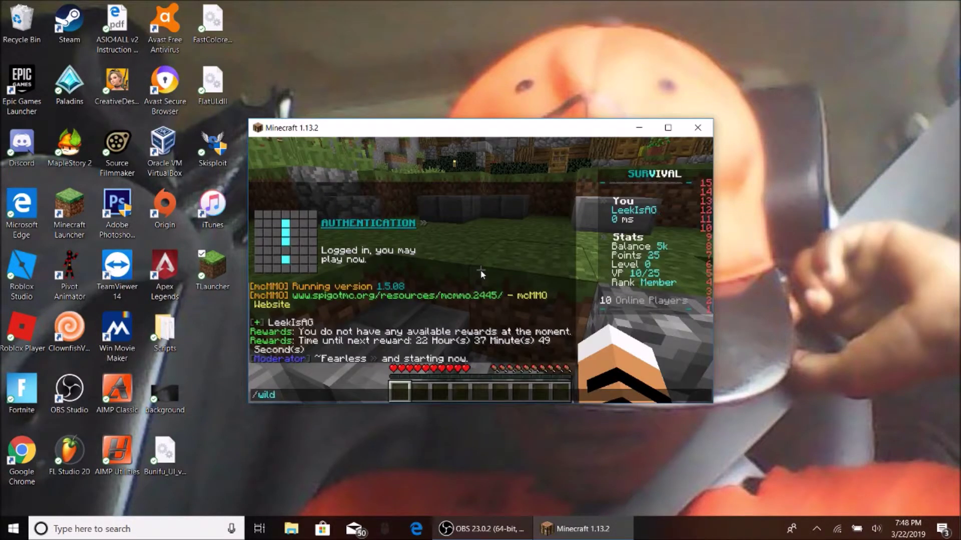
key("Return")
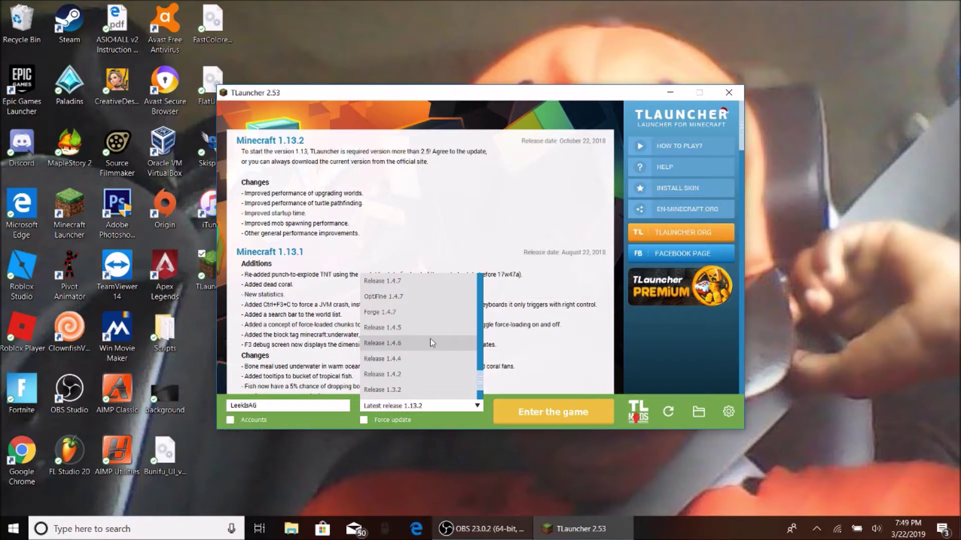
- Select Release 1.0 as the Minecraft version in TLauncher
key("End")
key("Return")
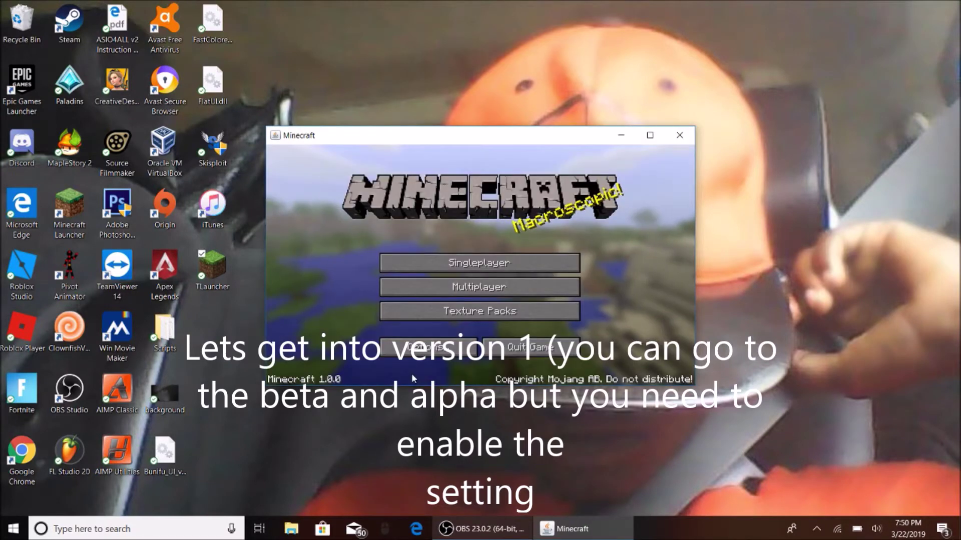
- Create a new singleplayer world named New World in Creative mode in Minecraft 1.0.0
left_click(516, 281)
key("Escape")
left_click(505, 270)
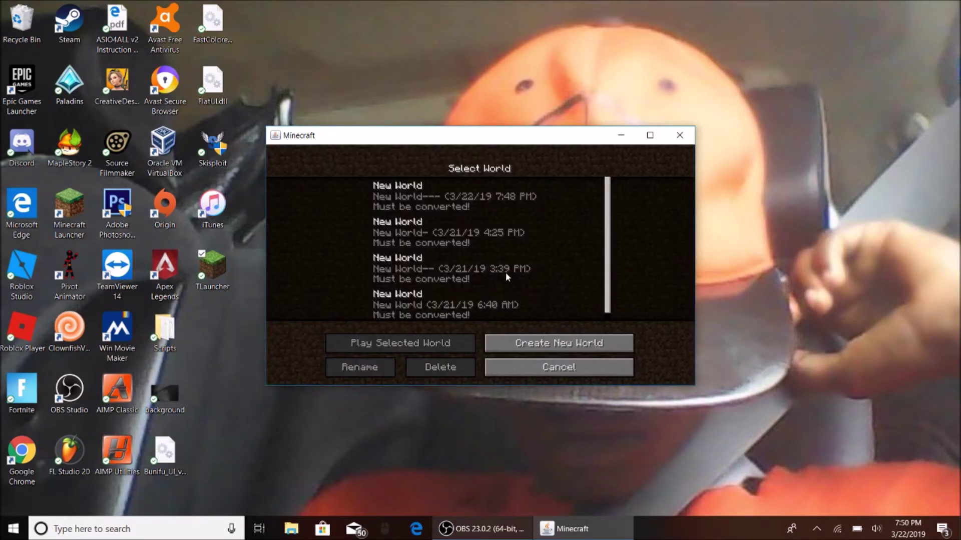
left_click(503, 343)
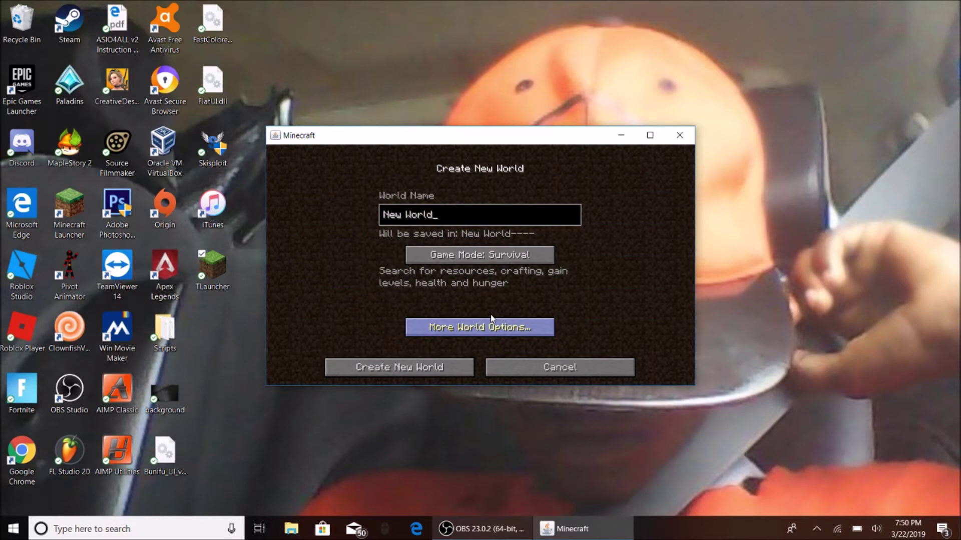
left_click(500, 257)
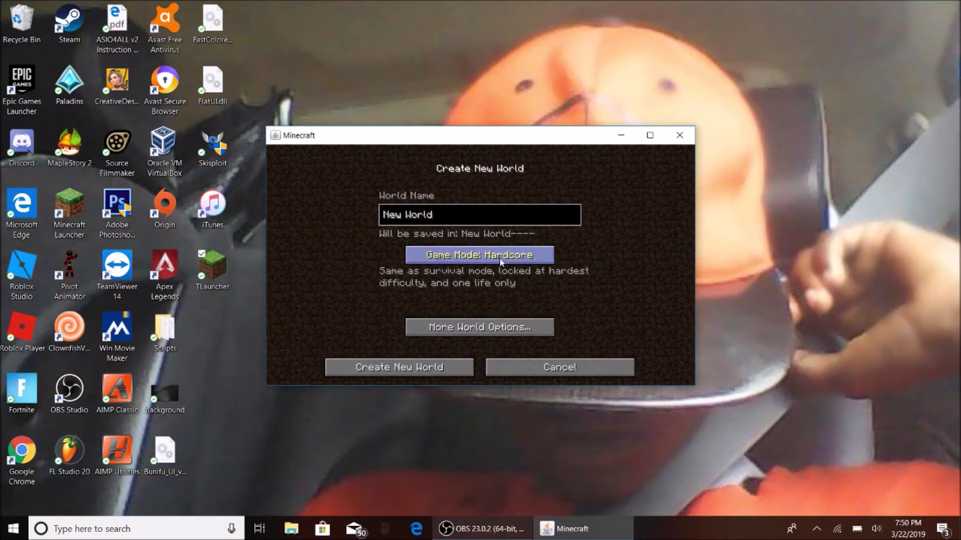
key("Return")
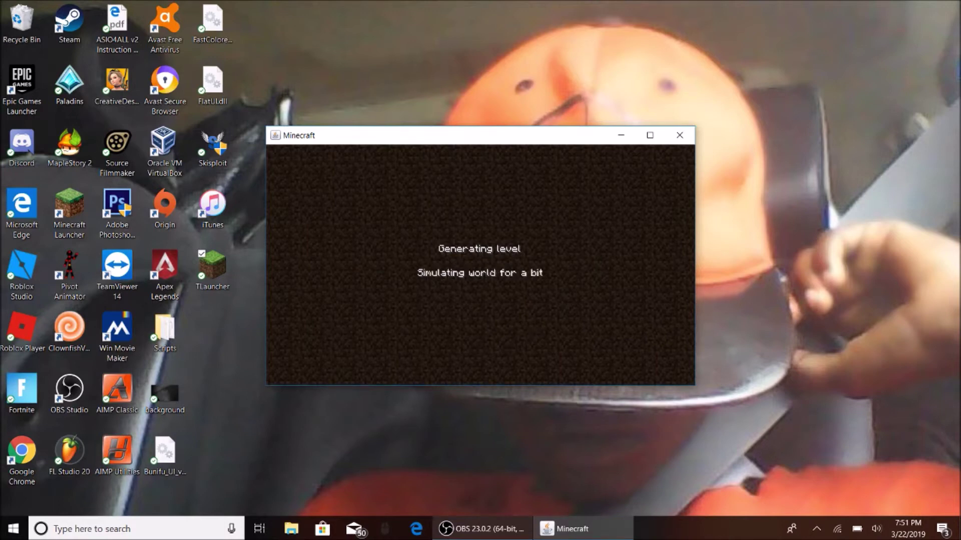
- Switch to the second hotbar slot and browse the blocks in the item selection inventory
key("9")
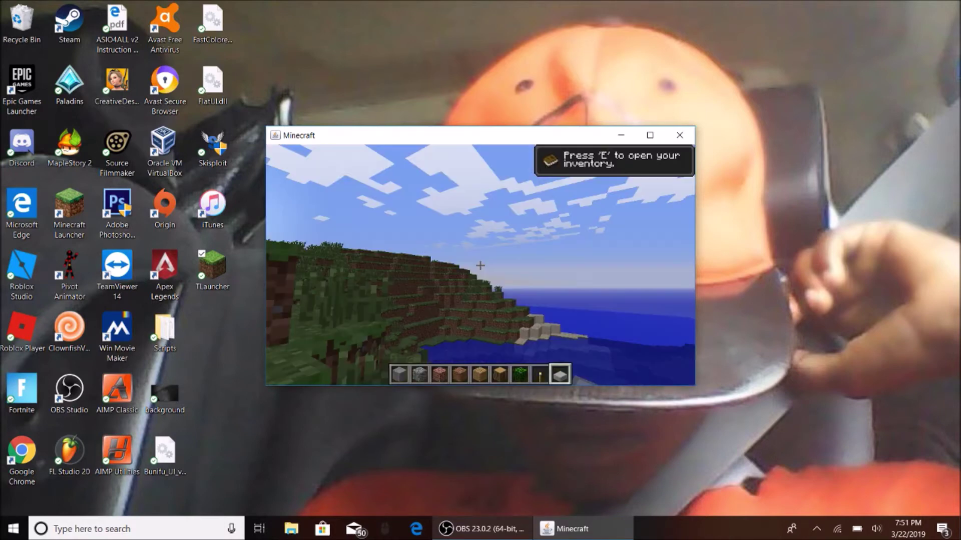
key("2")
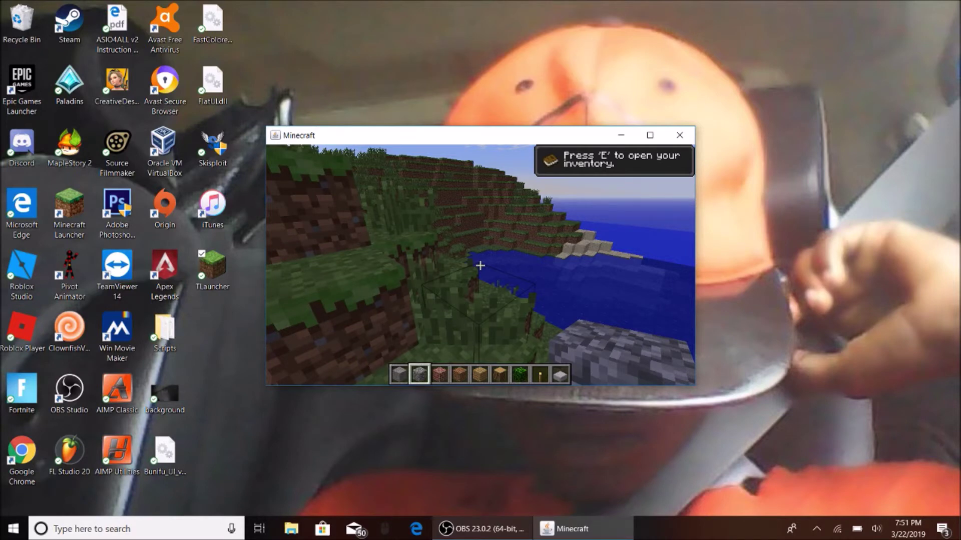
key("e")
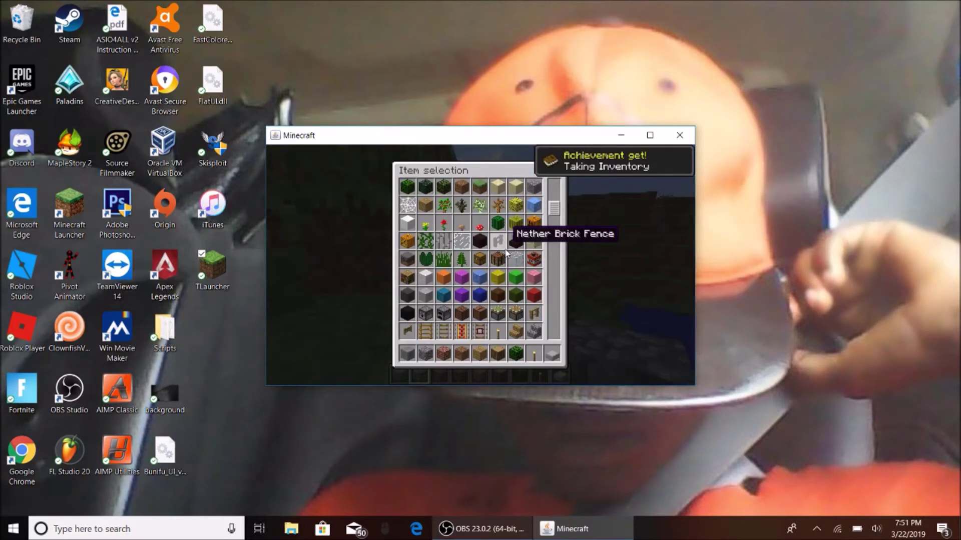
- Put Sand from the item selection into the seventh hotbar slot and close the inventory
key("e")
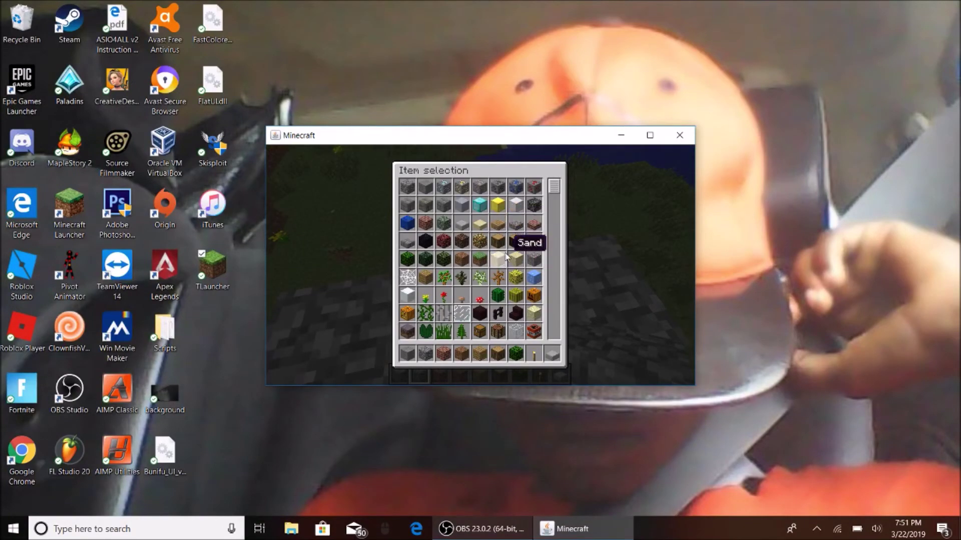
left_click(510, 255)
left_click(515, 353)
key("e")
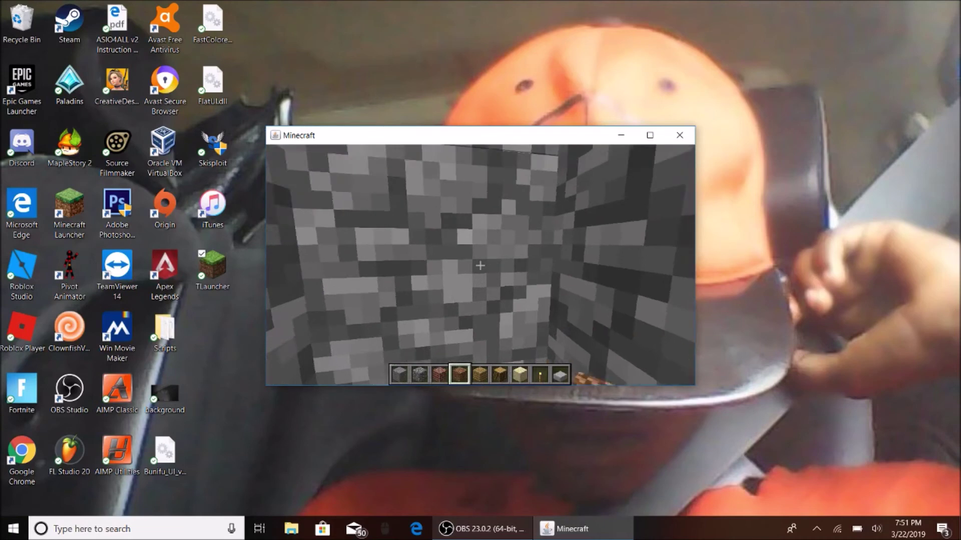
- Switch the held hotbar item to Sand and place a sand block in the stone shaft
key("5")
scroll(481, 265, "down", 2)
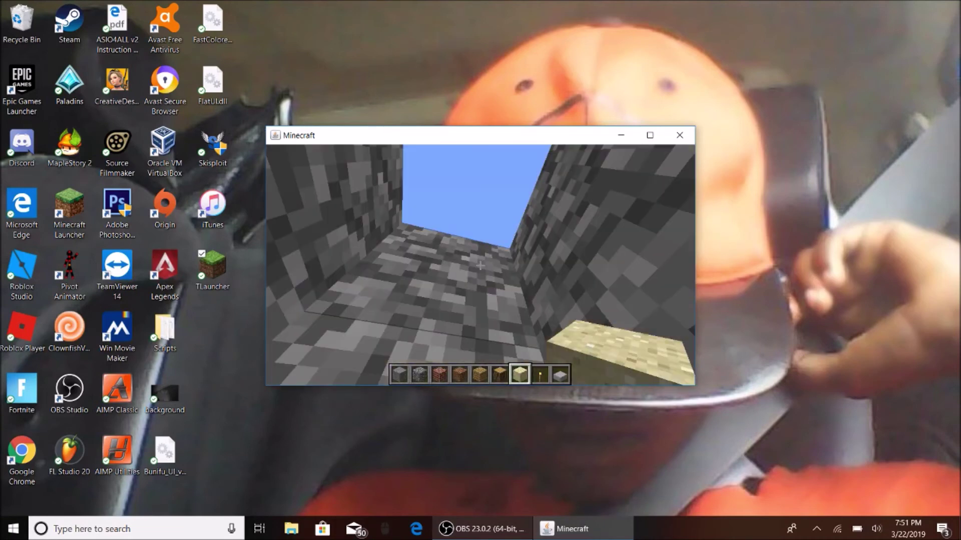
right_click(481, 265)
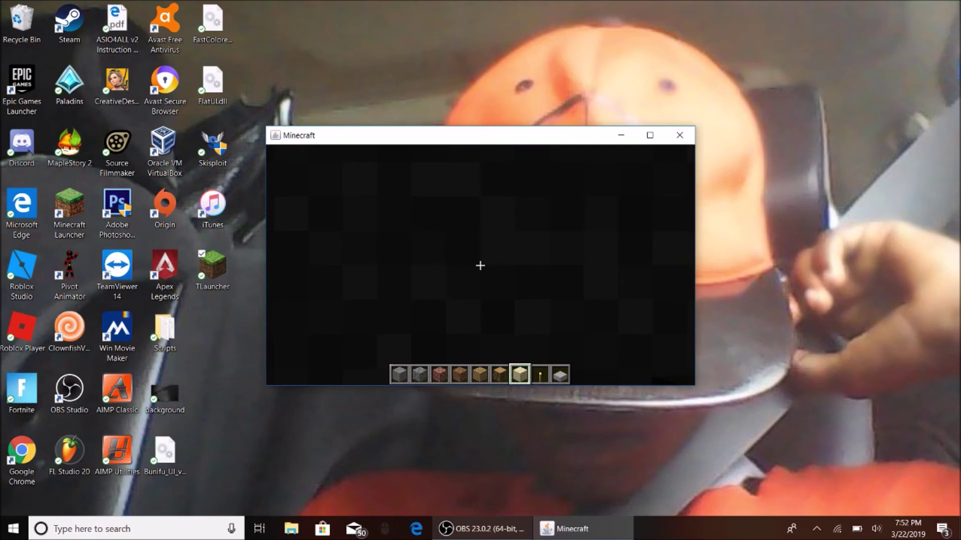
- Save the world, return to the title screen and quit Minecraft
key("Escape")
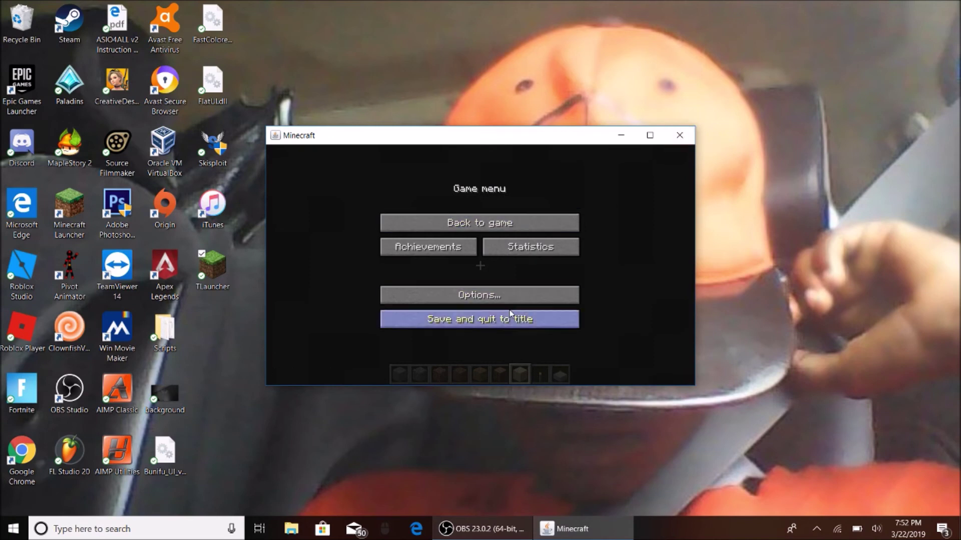
left_click(510, 315)
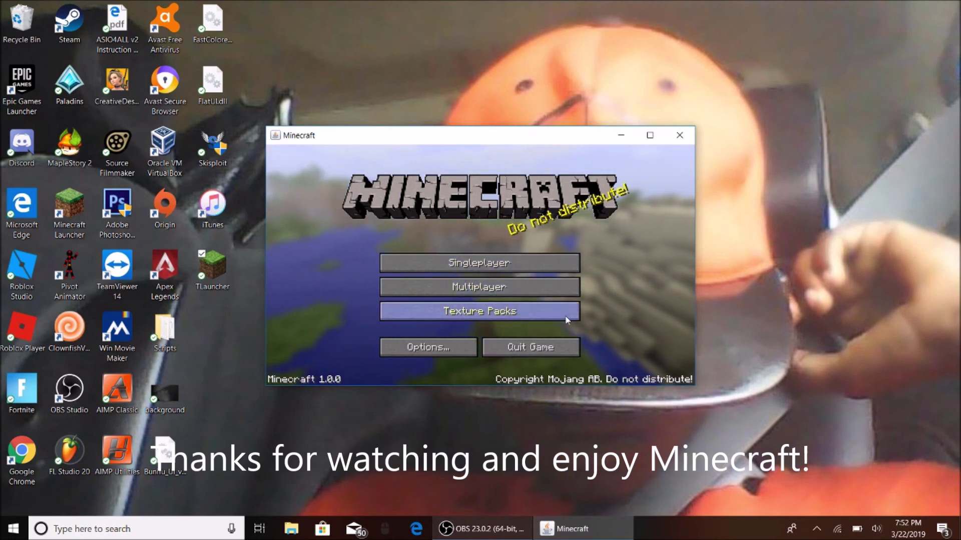
left_click(560, 342)
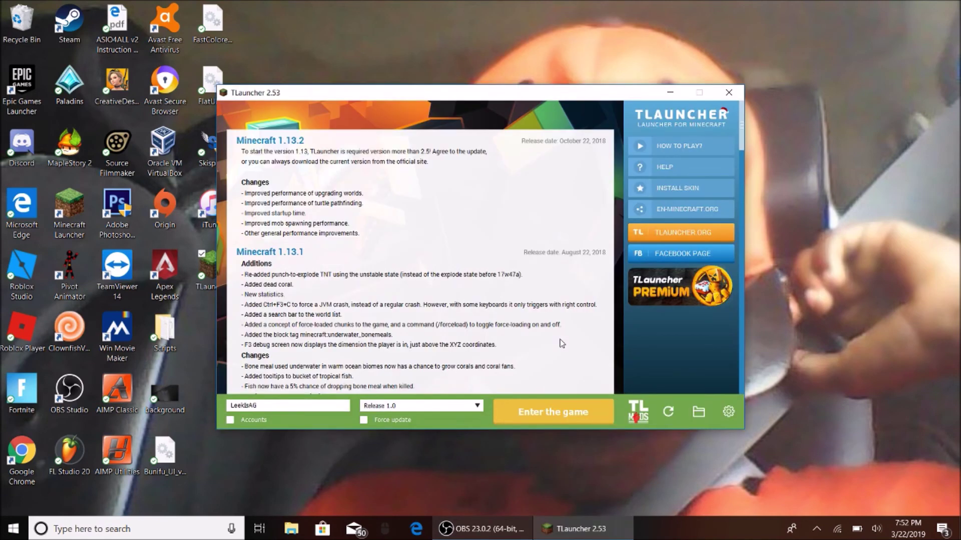